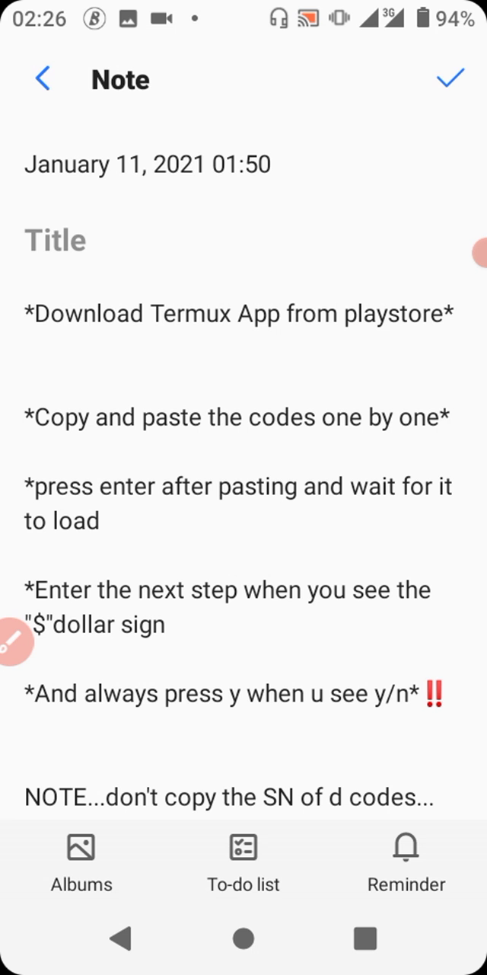
Scroll the launcher app list down to ZArchiver, then bring up the recent-apps overview.
{"action": "left_click", "coordinate": [243, 938]}
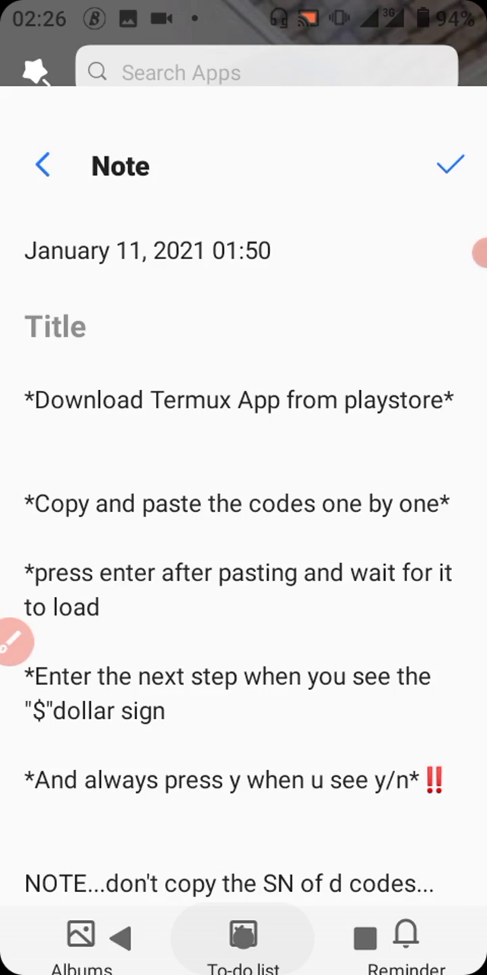
{"action": "scroll", "coordinate": [244, 533], "scroll_direction": "down", "scroll_amount": 8}
{"action": "scroll", "coordinate": [244, 533], "scroll_direction": "down", "scroll_amount": 5}
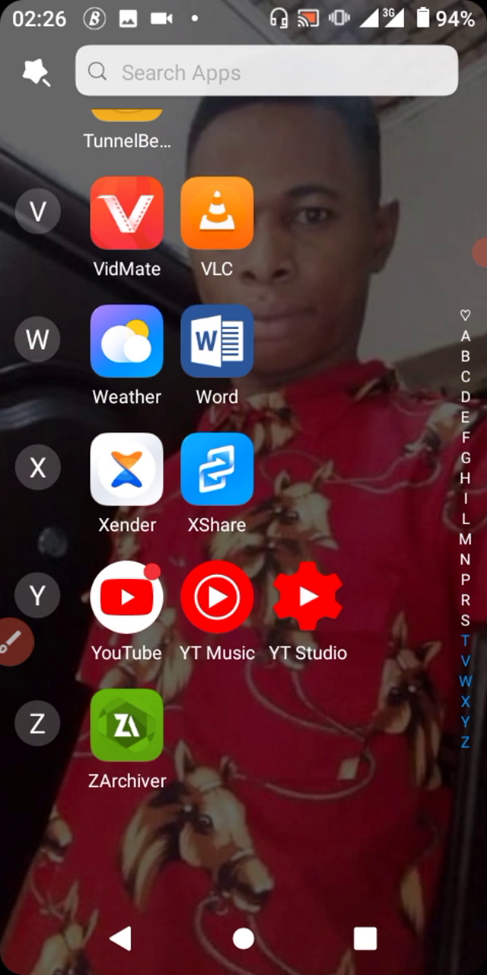
{"action": "left_click", "coordinate": [15, 642]}
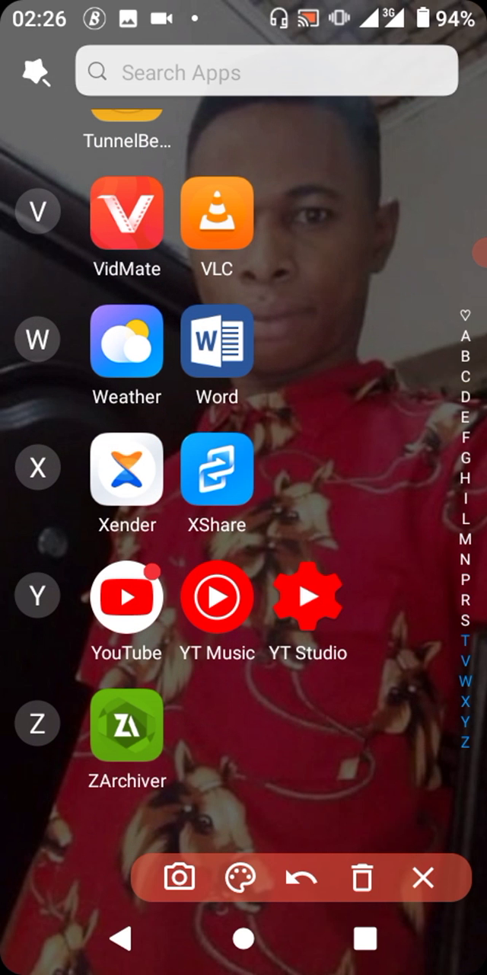
{"action": "mouse_move", "coordinate": [207, 737]}
{"action": "left_mouse_down"}
{"action": "mouse_move", "coordinate": [118, 816]}
{"action": "mouse_move", "coordinate": [209, 731]}
{"action": "mouse_move", "coordinate": [425, 613]}
{"action": "left_mouse_up"}
{"action": "mouse_move", "coordinate": [324, 547]}
{"action": "left_mouse_down"}
{"action": "mouse_move", "coordinate": [200, 754]}
{"action": "mouse_move", "coordinate": [329, 740]}
{"action": "left_mouse_up"}
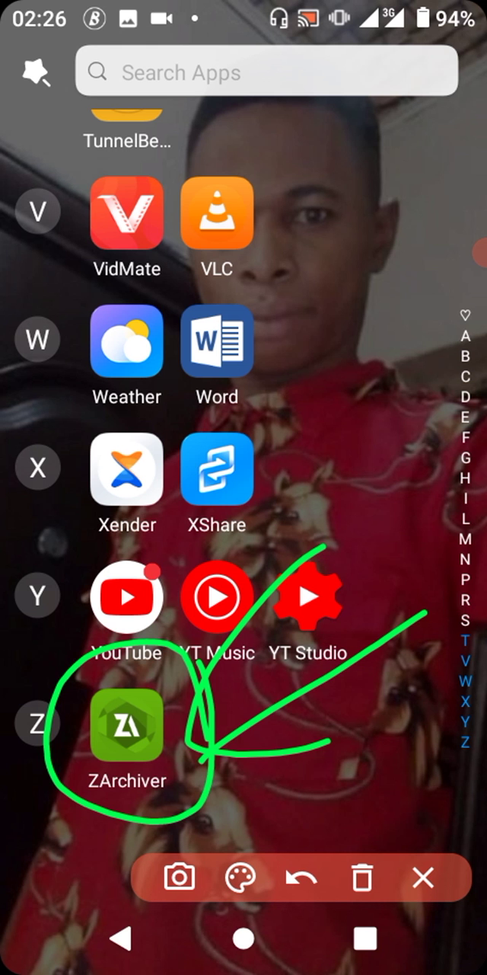
{"action": "left_click", "coordinate": [362, 877]}
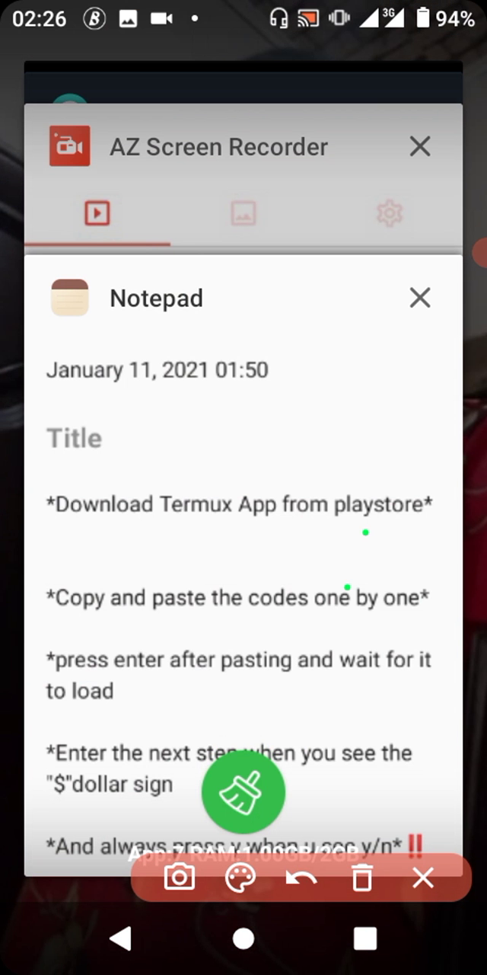
Return to the Termux instruction note in Notepad and hide the on-screen keyboard.
{"action": "left_click", "coordinate": [424, 879]}
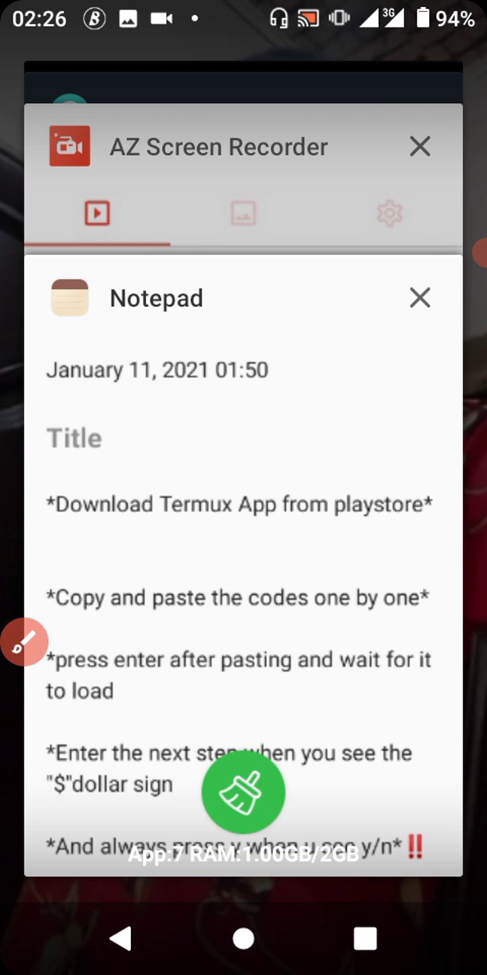
{"action": "left_click", "coordinate": [244, 594]}
{"action": "left_click", "coordinate": [243, 533]}
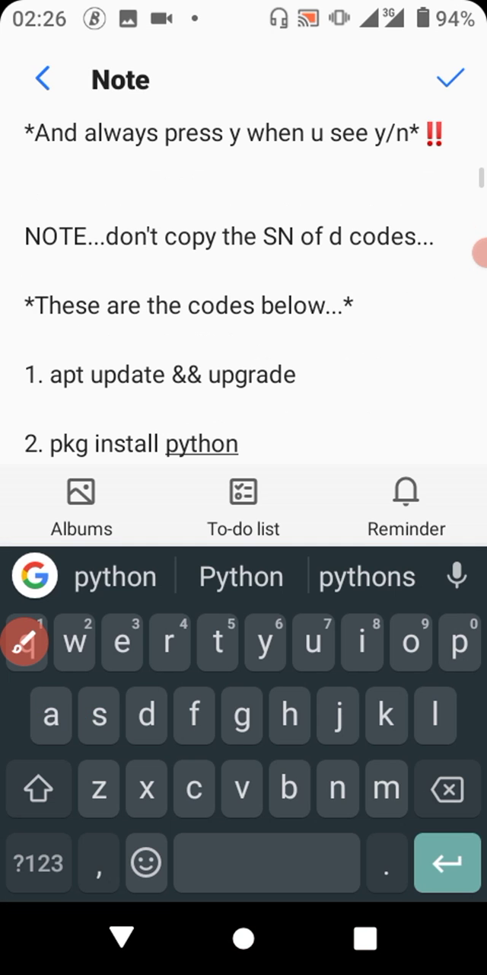
{"action": "key", "text": "Escape"}
{"action": "scroll", "coordinate": [244, 381], "scroll_direction": "up", "scroll_amount": 5}
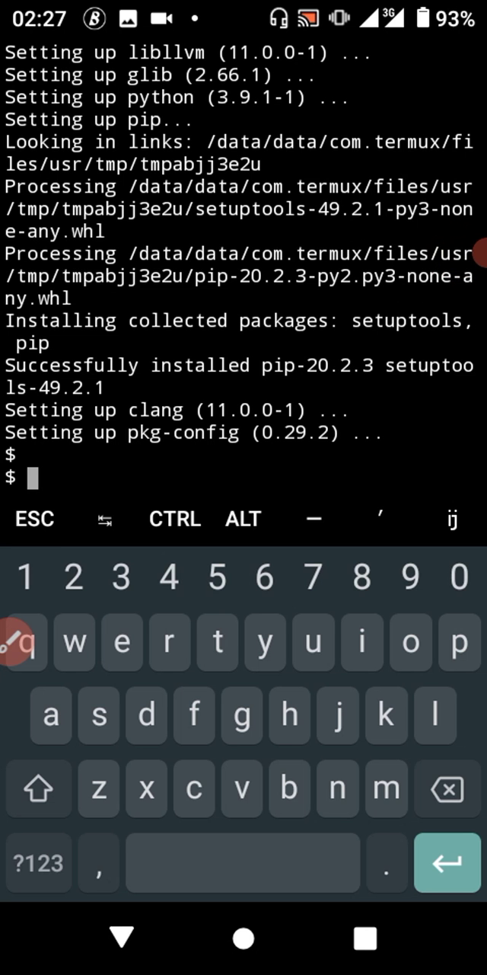
Copy the 'pkg install pip' command from item 3 of the Notepad note.
{"action": "left_click", "coordinate": [364, 938]}
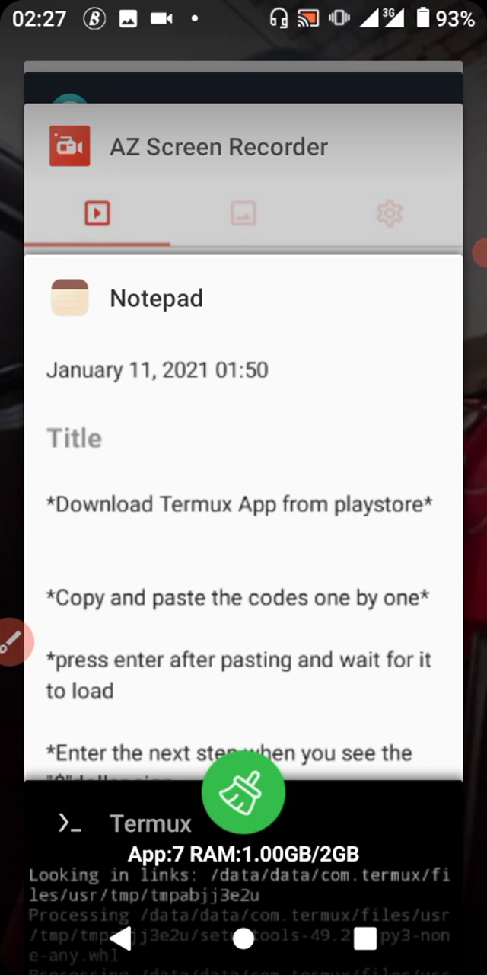
{"action": "left_click", "coordinate": [244, 518]}
{"action": "left_click", "coordinate": [243, 685]}
{"action": "scroll", "coordinate": [244, 305], "scroll_direction": "up", "scroll_amount": 3}
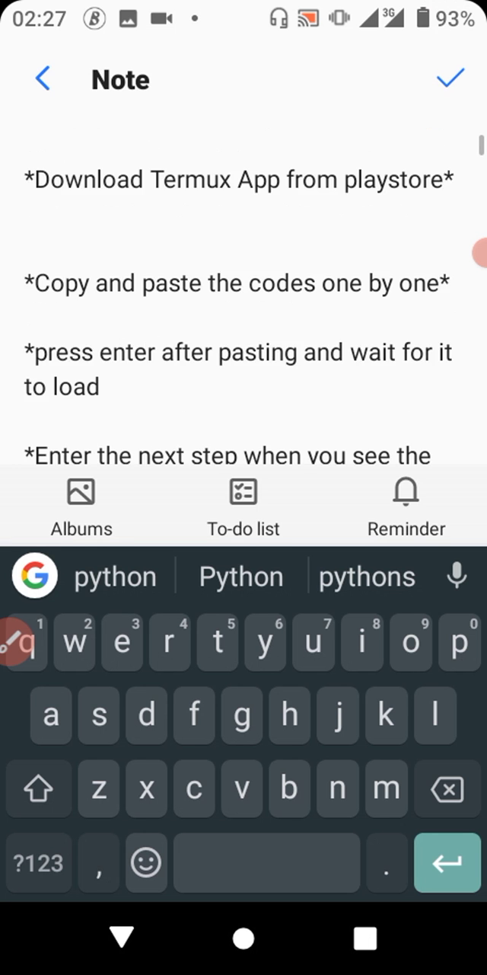
{"action": "scroll", "coordinate": [244, 304], "scroll_direction": "down", "scroll_amount": 5}
{"action": "scroll", "coordinate": [244, 305], "scroll_direction": "down", "scroll_amount": 2}
{"action": "scroll", "coordinate": [243, 305], "scroll_direction": "up", "scroll_amount": 1}
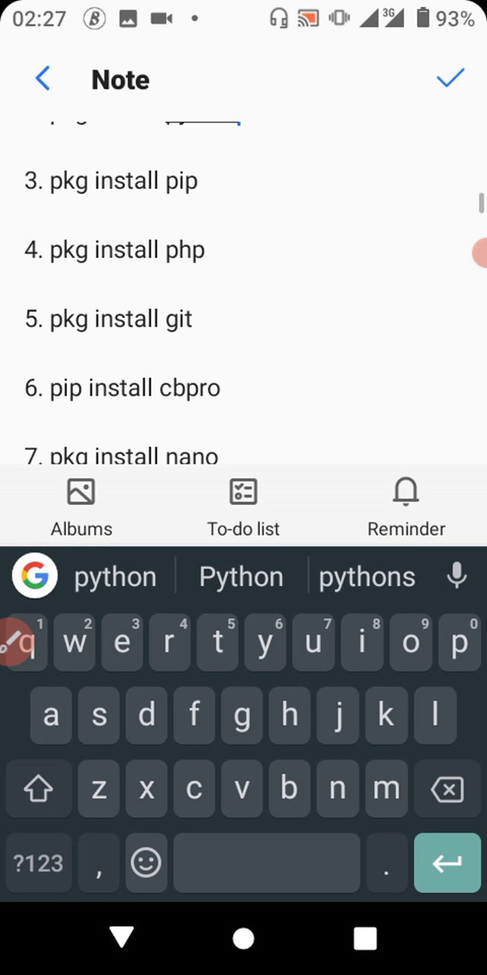
{"action": "double_click", "coordinate": [69, 180]}
{"action": "left_click_drag", "start_coordinate": [89, 181], "coordinate": [196, 176]}
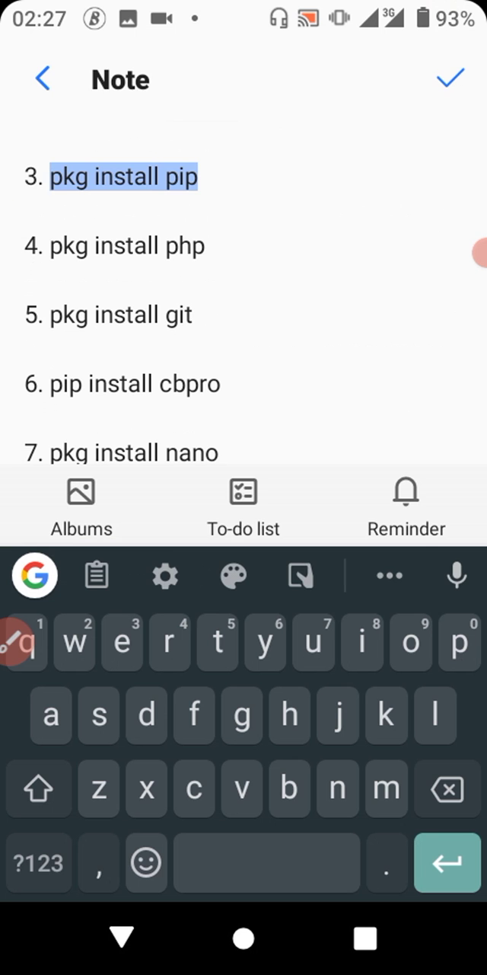
{"action": "left_click", "coordinate": [141, 115]}
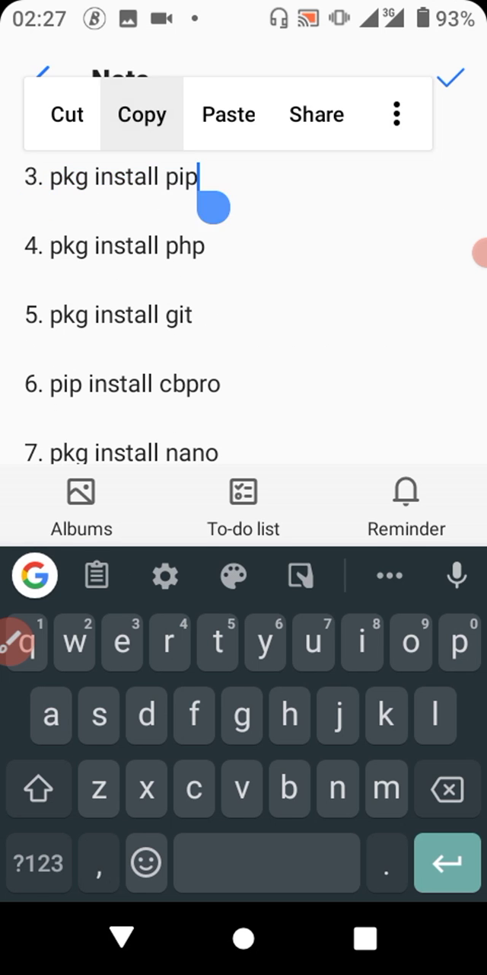
Paste and run 'pkg install pip' in Termux, then hide the keyboard.
{"action": "left_click", "coordinate": [364, 938]}
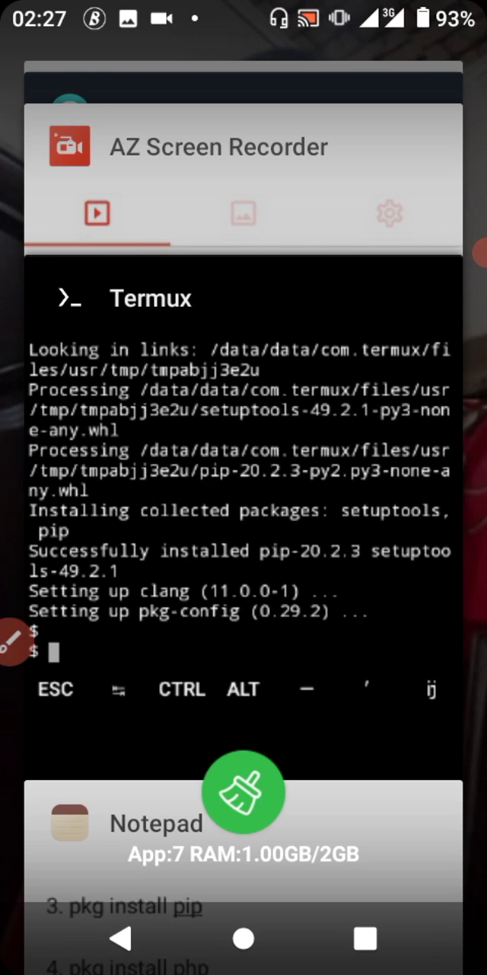
{"action": "left_click", "coordinate": [244, 472]}
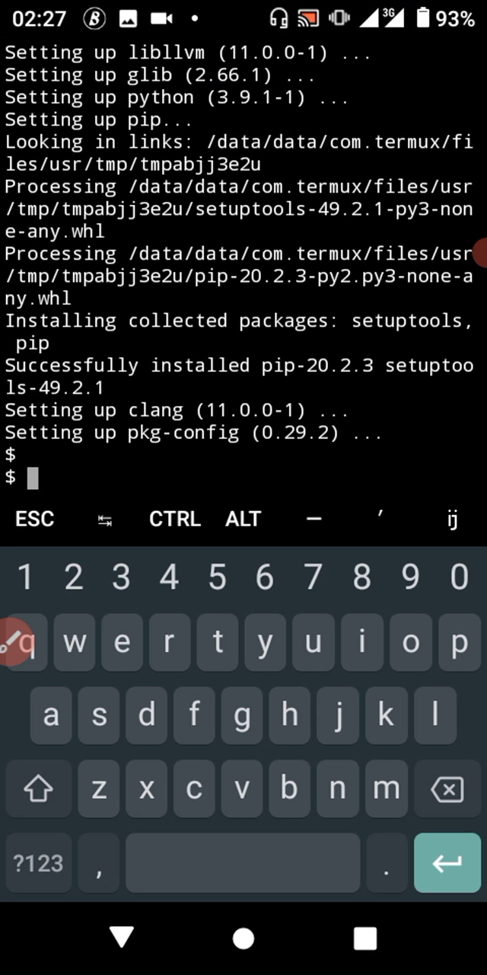
{"action": "left_click", "coordinate": [42, 433]}
{"action": "left_click", "coordinate": [160, 382]}
{"action": "left_click", "coordinate": [35, 478]}
{"action": "left_click", "coordinate": [160, 403]}
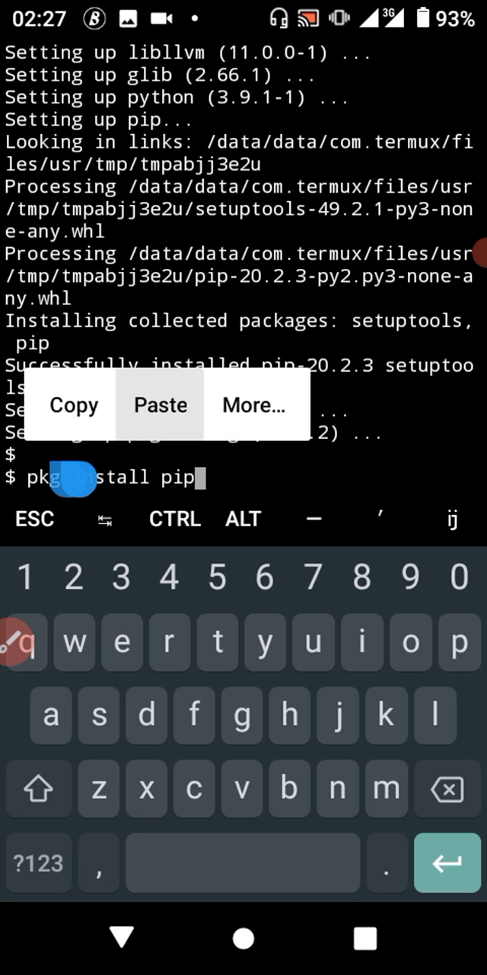
{"action": "key", "text": "Return"}
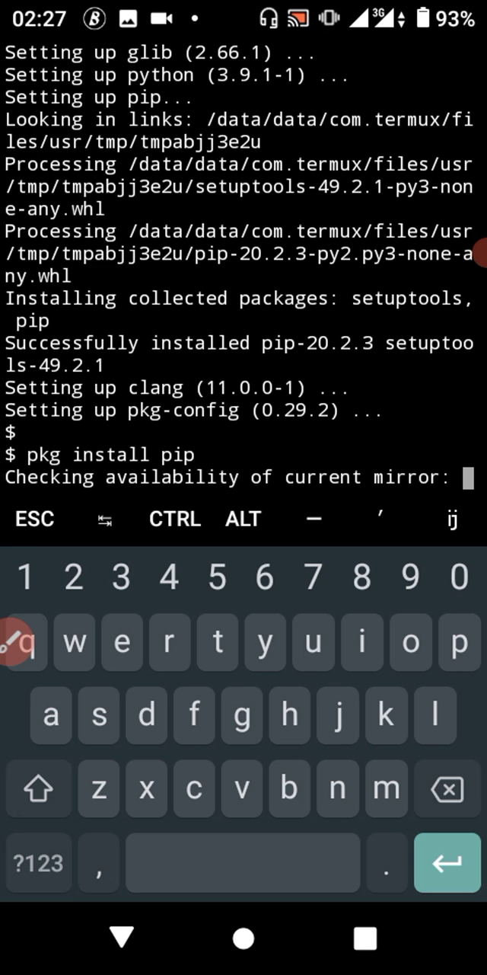
{"action": "left_click", "coordinate": [121, 936]}
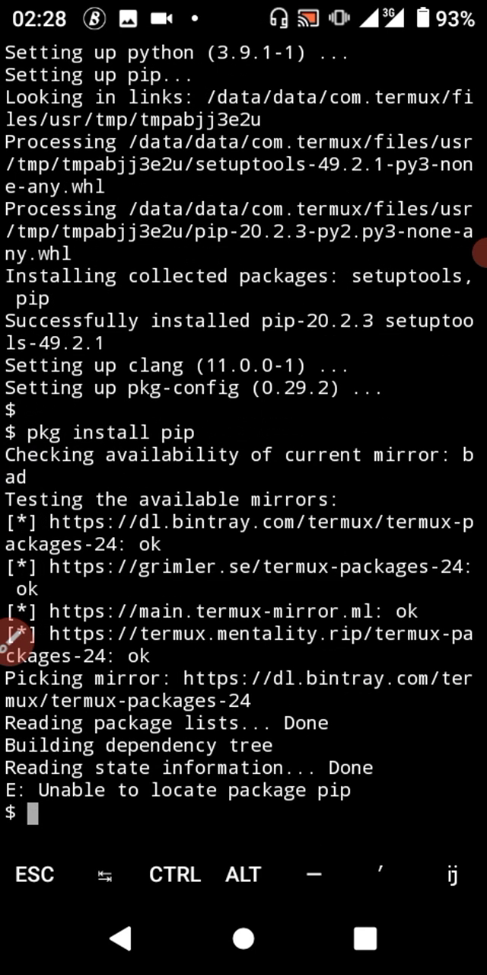
Bring up the Termux keyboard and add a fresh empty prompt line.
{"action": "left_click", "coordinate": [14, 644]}
{"action": "left_click_drag", "start_coordinate": [61, 788], "coordinate": [27, 830]}
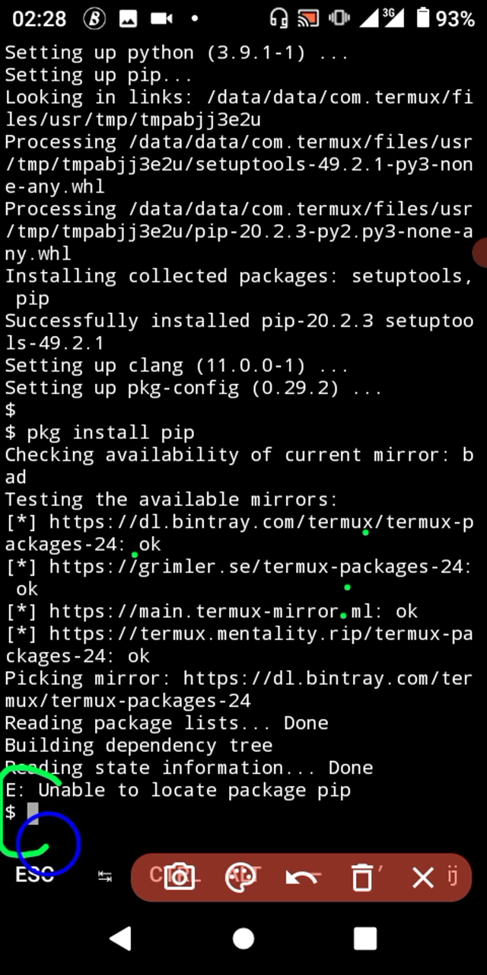
{"action": "left_click_drag", "start_coordinate": [46, 842], "coordinate": [42, 777]}
{"action": "left_click", "coordinate": [363, 877]}
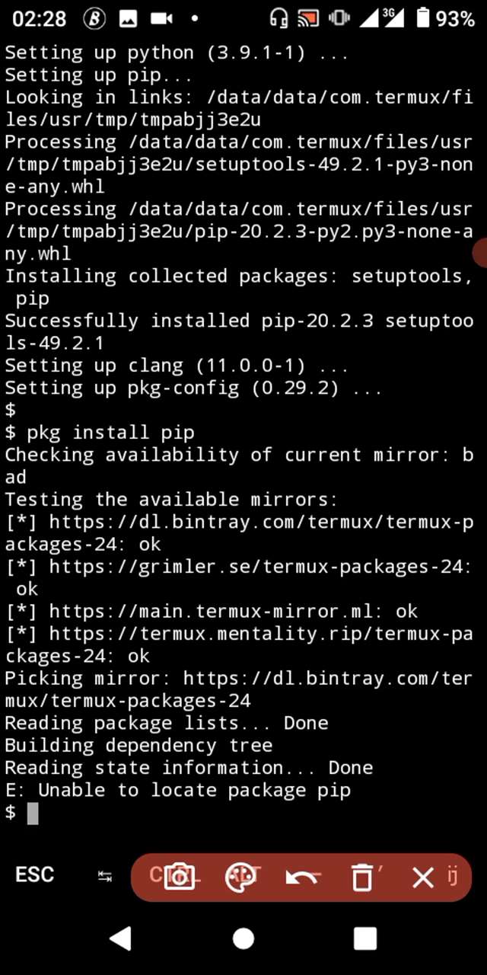
{"action": "left_click", "coordinate": [422, 877]}
{"action": "left_click", "coordinate": [244, 533]}
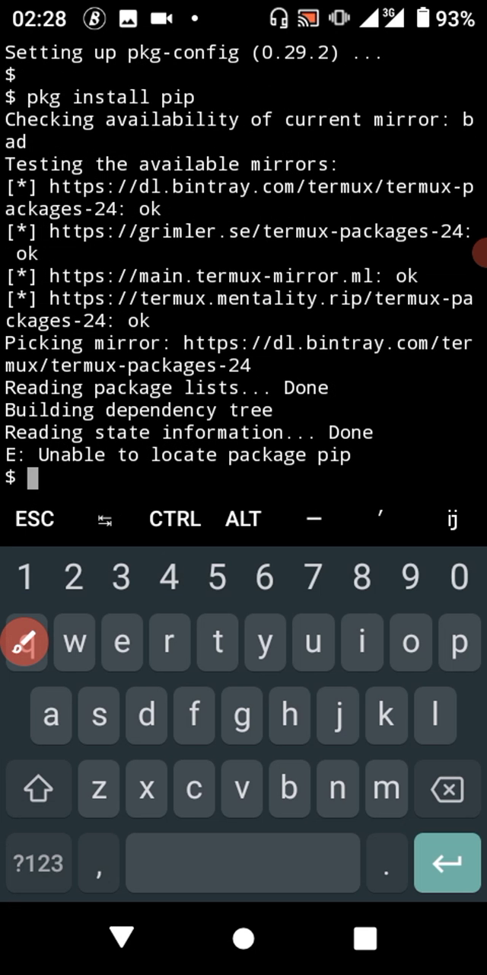
{"action": "left_click", "coordinate": [448, 862]}
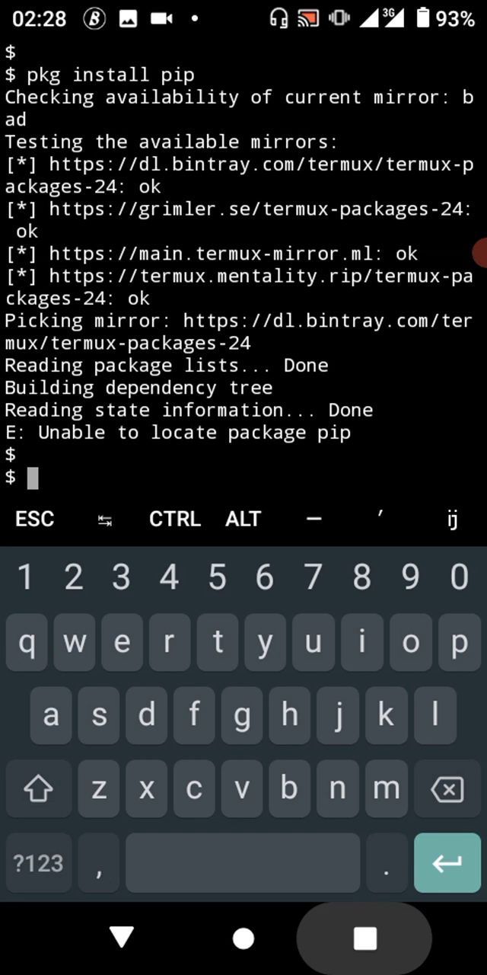
Copy the 'pkg install php' command from line 4 of the Notepad note.
{"action": "left_click", "coordinate": [365, 938]}
{"action": "left_click", "coordinate": [243, 457]}
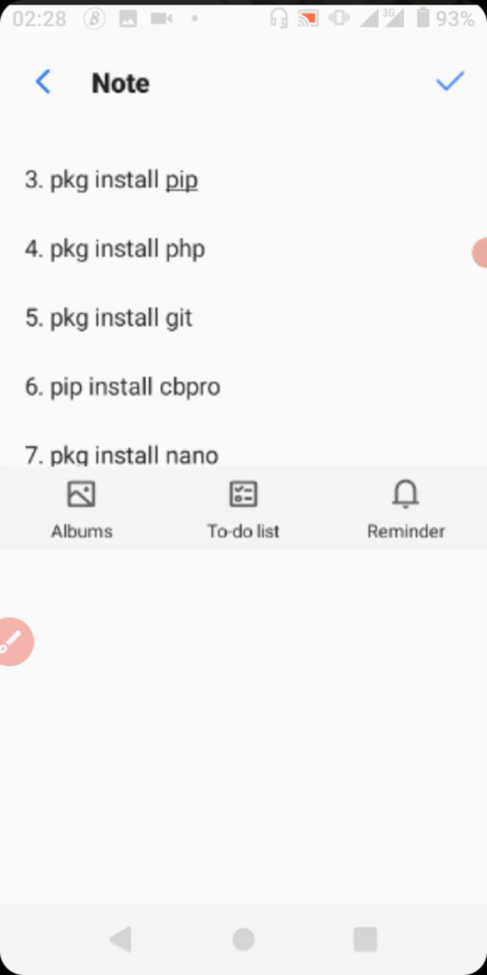
{"action": "double_click", "coordinate": [103, 246]}
{"action": "left_click_drag", "start_coordinate": [158, 259], "coordinate": [206, 259]}
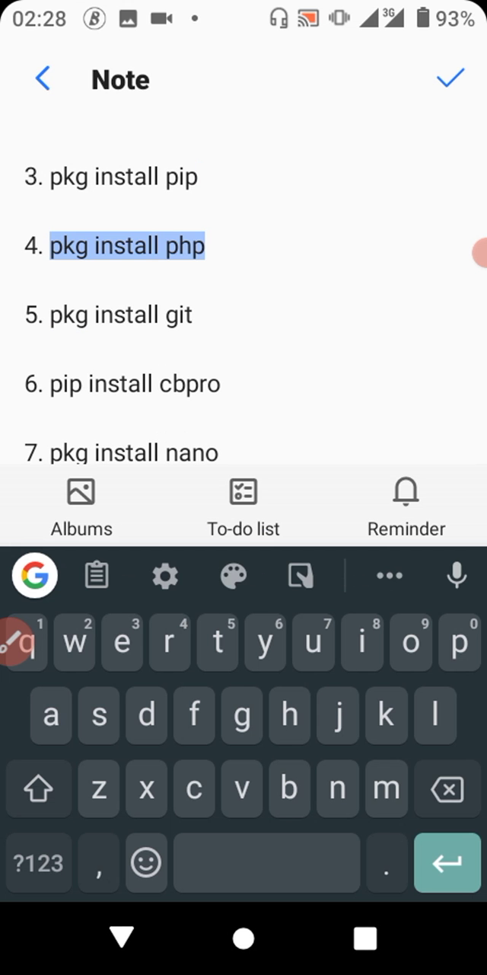
{"action": "left_click", "coordinate": [141, 183]}
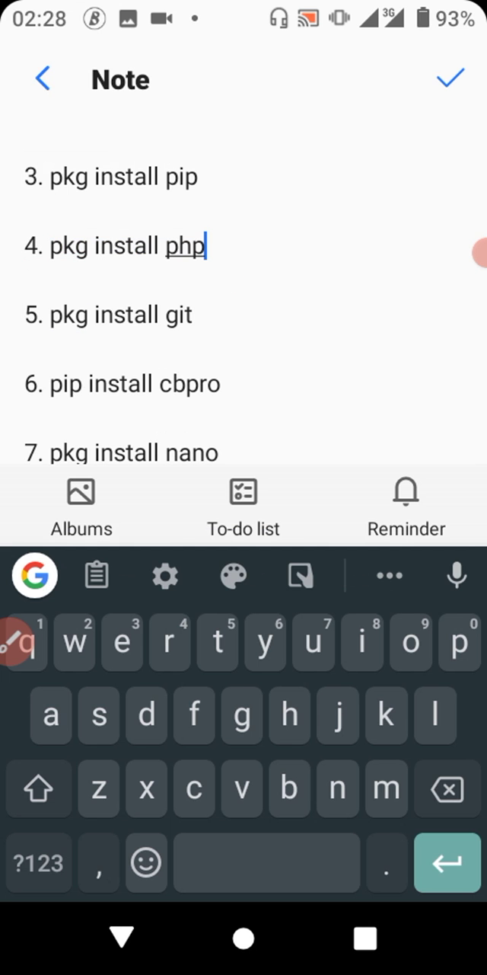
Paste and run 'pkg install php' in Termux, then add a fresh prompt line.
{"action": "left_click", "coordinate": [366, 938]}
{"action": "left_click", "coordinate": [244, 426]}
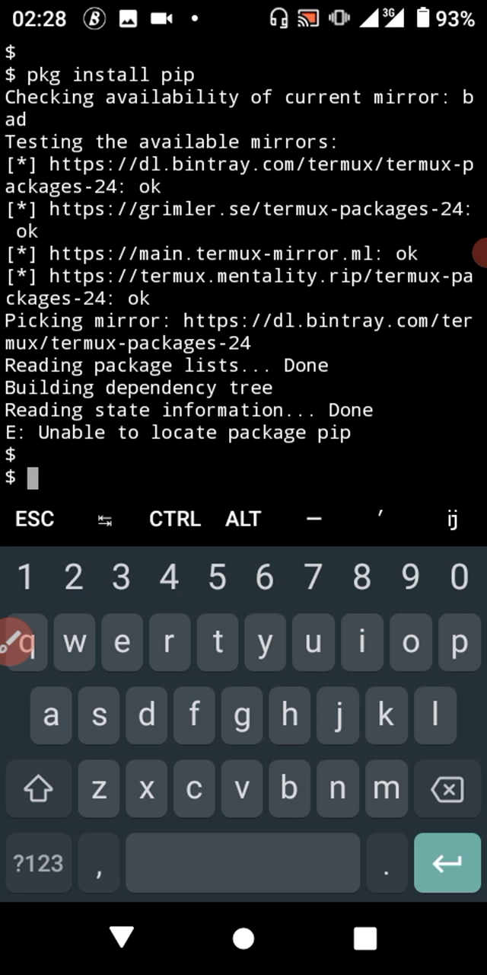
{"action": "left_click", "coordinate": [35, 477]}
{"action": "left_click", "coordinate": [160, 405]}
{"action": "type", "text": "pkg install php"}
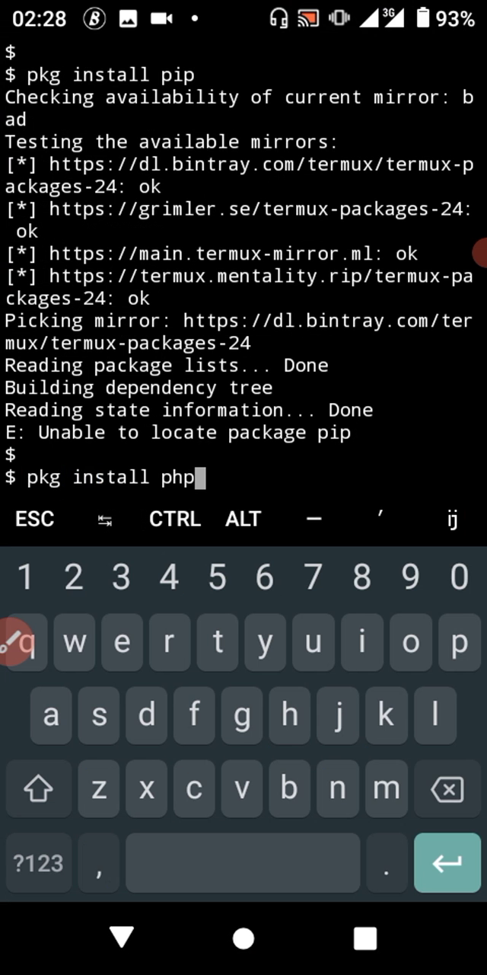
{"action": "key", "text": "Return"}
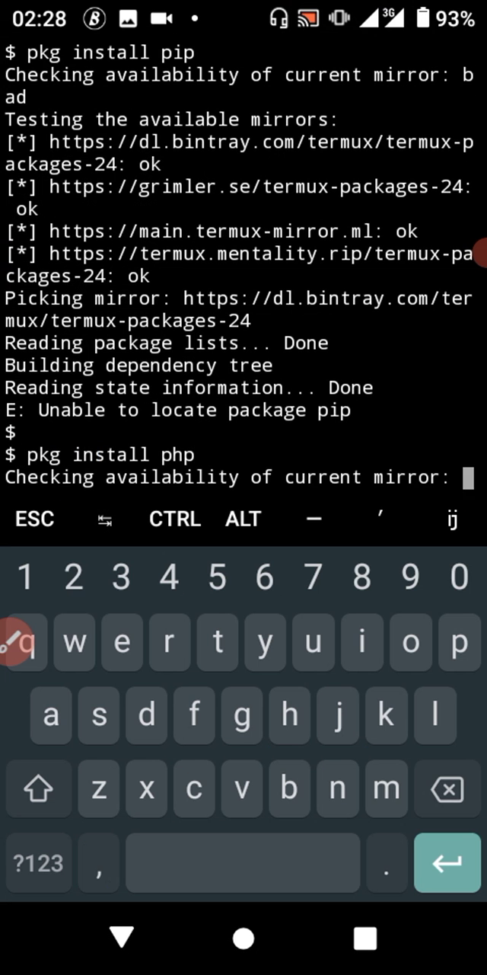
{"action": "left_click", "coordinate": [122, 936]}
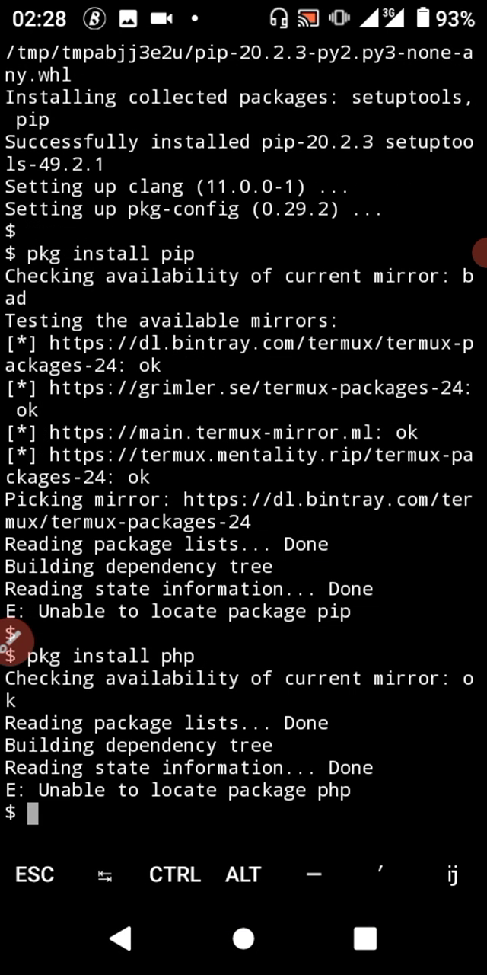
{"action": "left_click", "coordinate": [12, 636]}
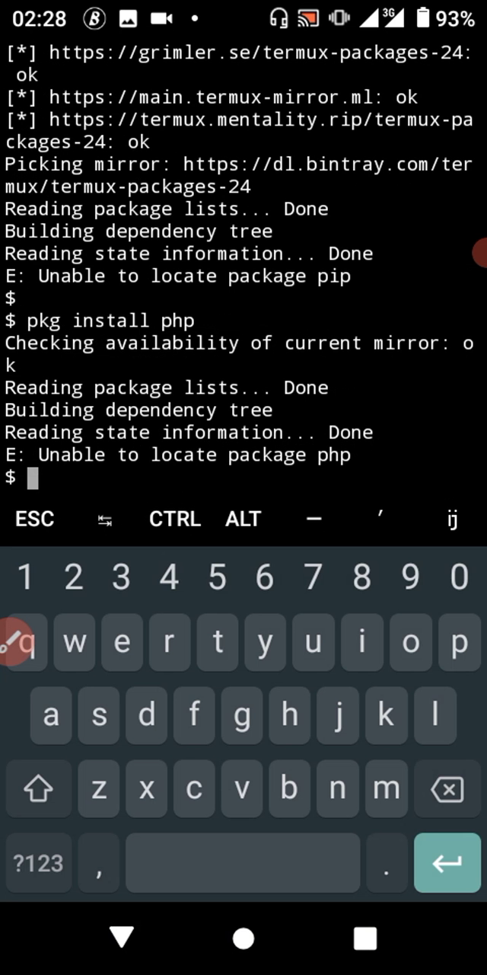
{"action": "left_click", "coordinate": [447, 863]}
Copy the 'pkg install git' command from line 5 of the Notepad note.
{"action": "left_click", "coordinate": [365, 939]}
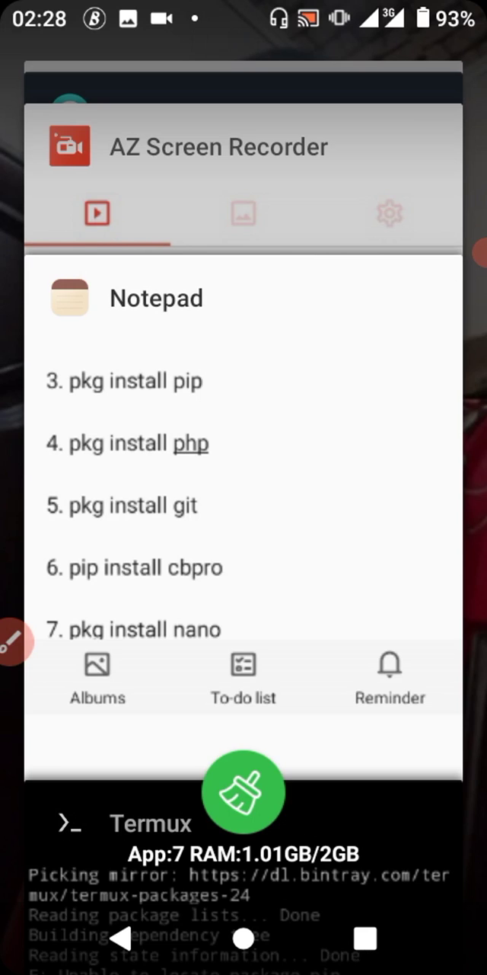
{"action": "left_click", "coordinate": [244, 457]}
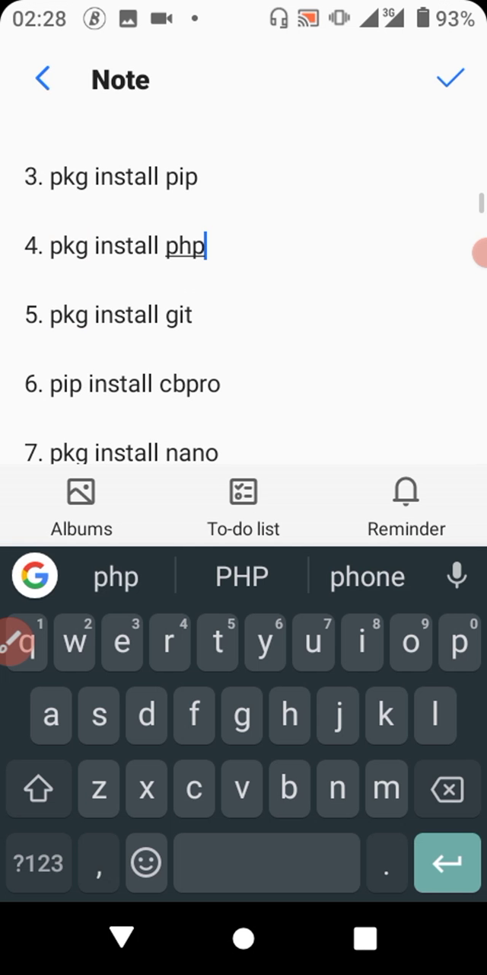
{"action": "double_click", "coordinate": [122, 314]}
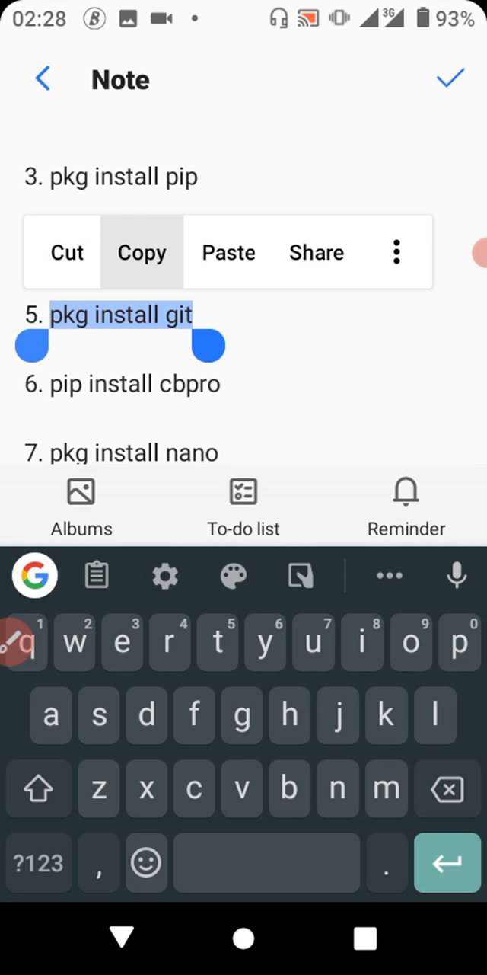
{"action": "left_click", "coordinate": [140, 251]}
Paste and run 'pkg install git' in Termux, leaving a fresh empty prompt.
{"action": "left_click", "coordinate": [365, 939]}
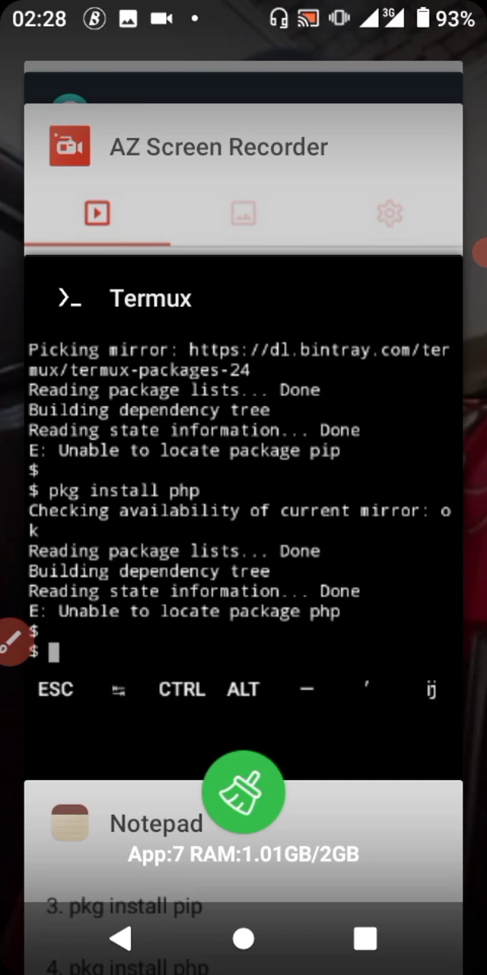
{"action": "left_click", "coordinate": [244, 381]}
{"action": "left_click", "coordinate": [243, 381]}
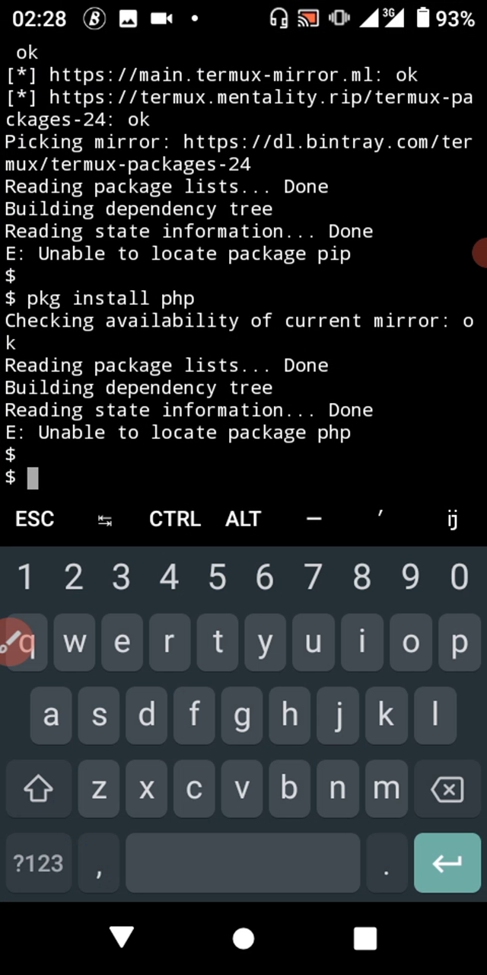
{"action": "left_click", "coordinate": [69, 457]}
{"action": "left_click", "coordinate": [161, 405]}
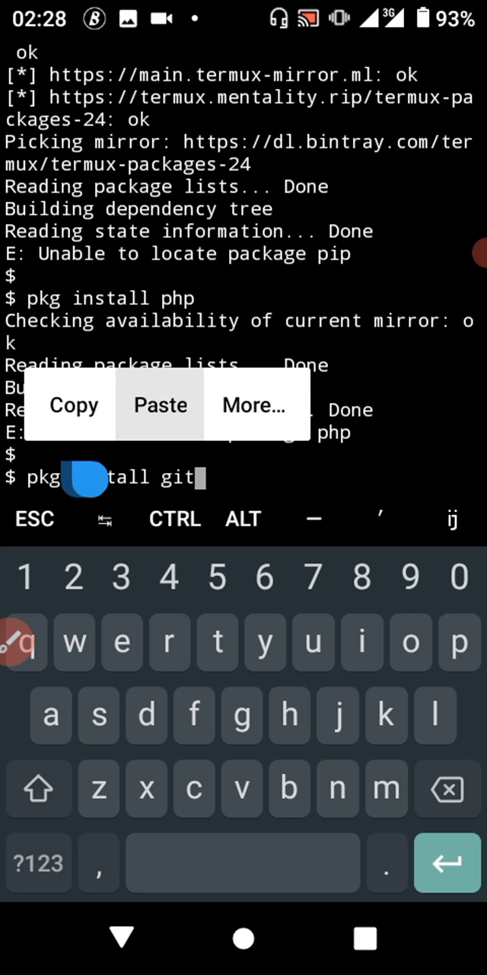
{"action": "left_click", "coordinate": [447, 862]}
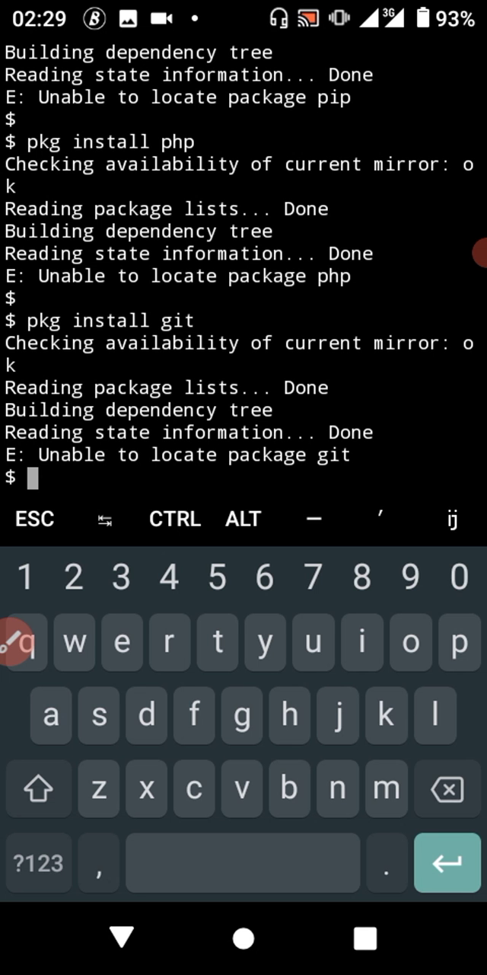
{"action": "key", "text": "Return"}
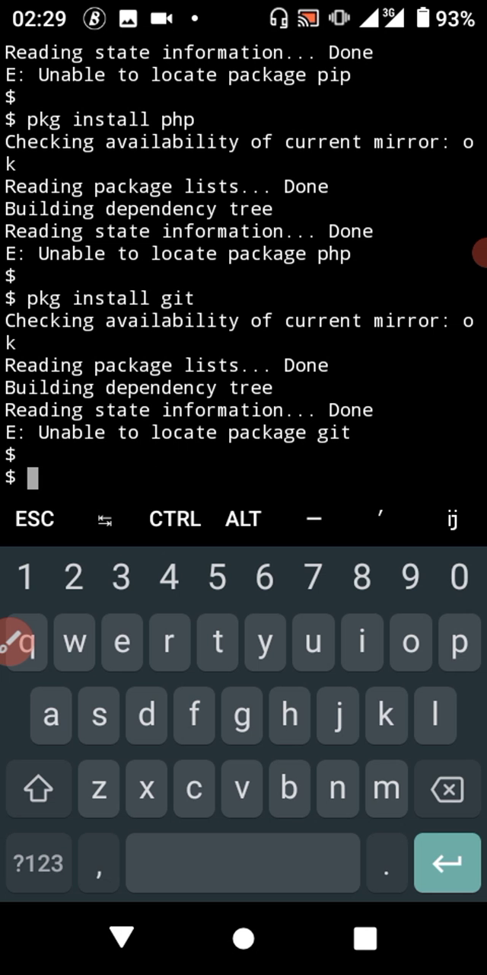